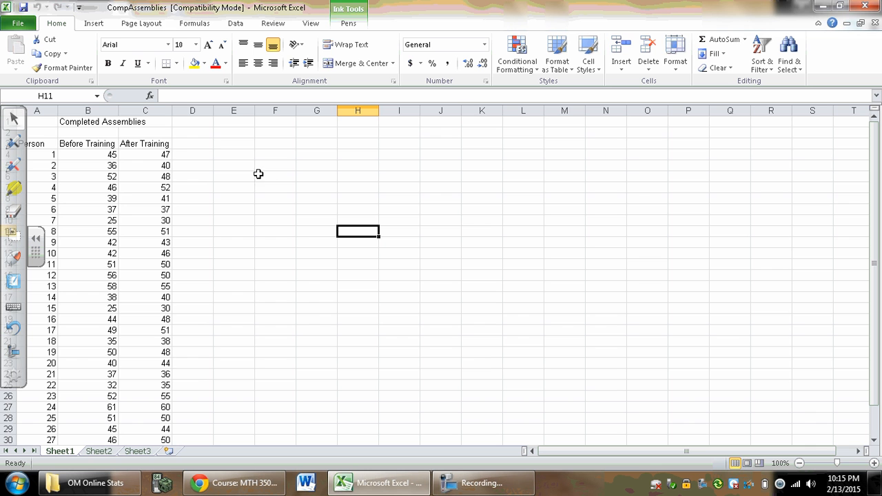
- Open the Excel add-ins manager and accept Analysis ToolPak and Analysis ToolPak - VBA as enabled add-ins
left_click(20, 25)
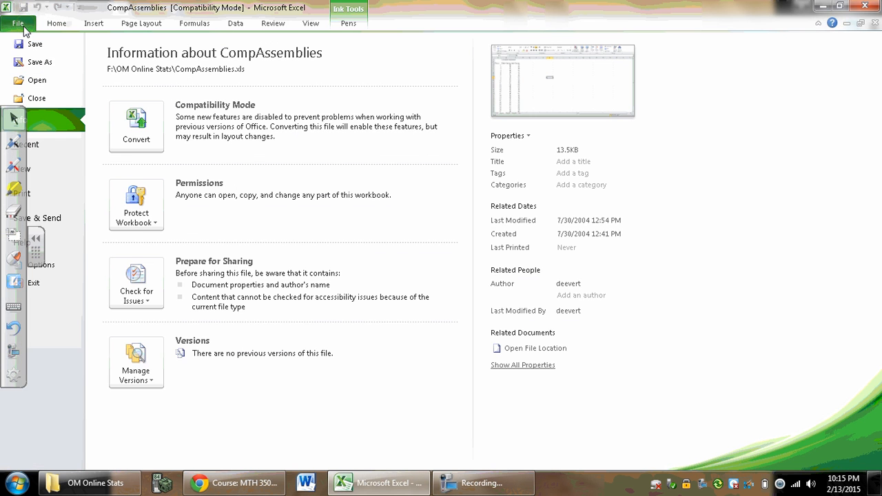
left_click(38, 242)
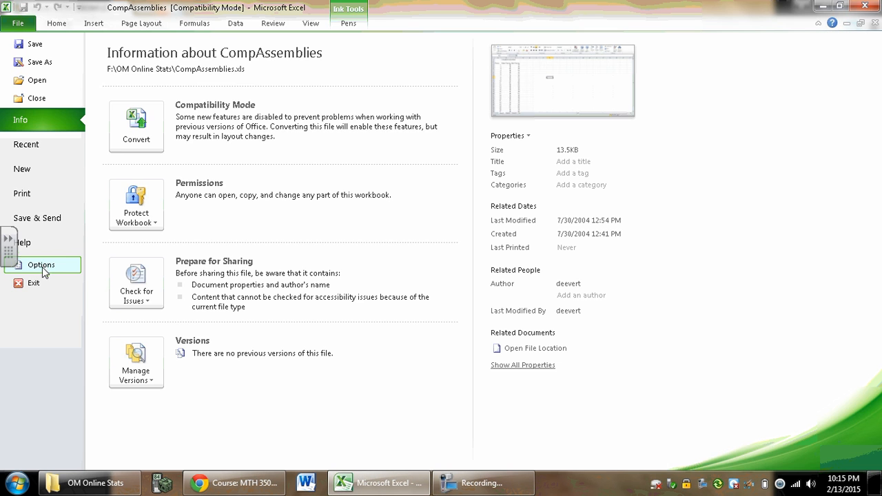
left_click(43, 265)
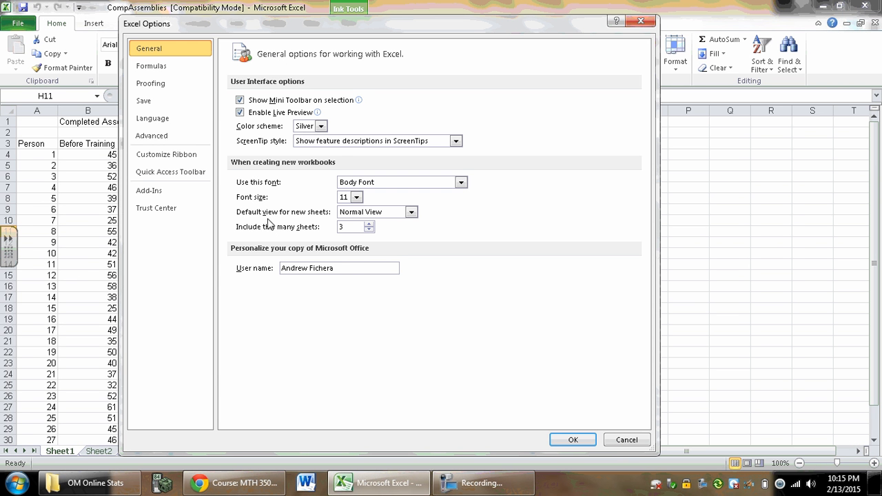
left_click(165, 198)
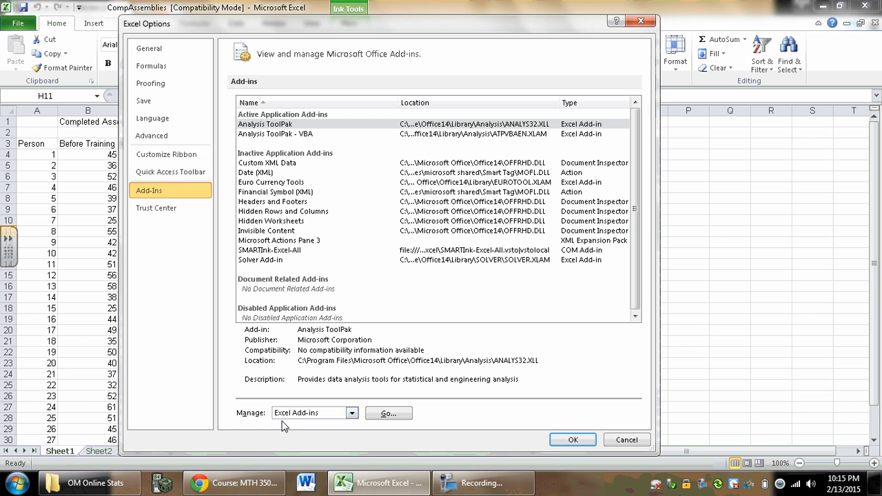
left_click(388, 414)
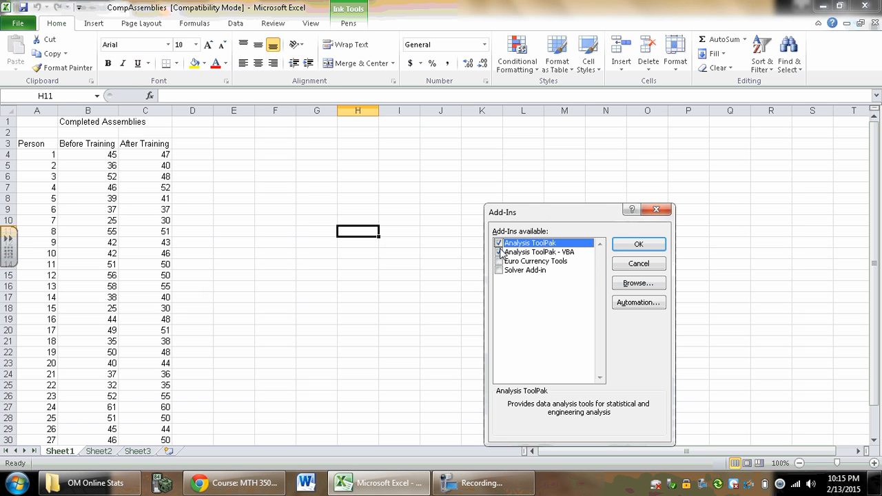
left_click(629, 246)
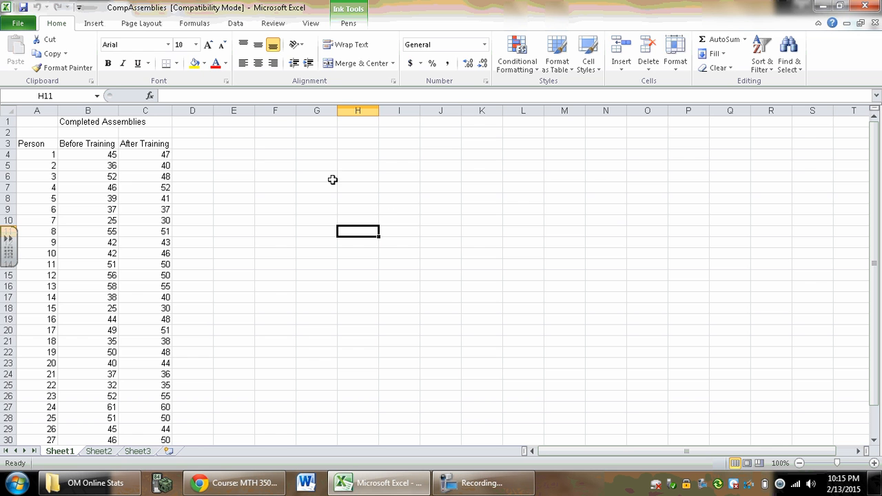
- Start the Descriptive Statistics tool from the data analysis tools
left_click(236, 24)
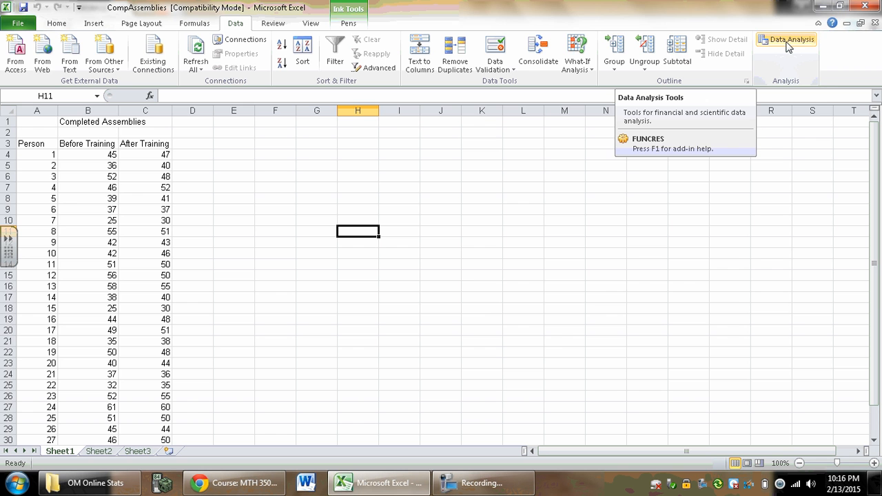
left_click(790, 45)
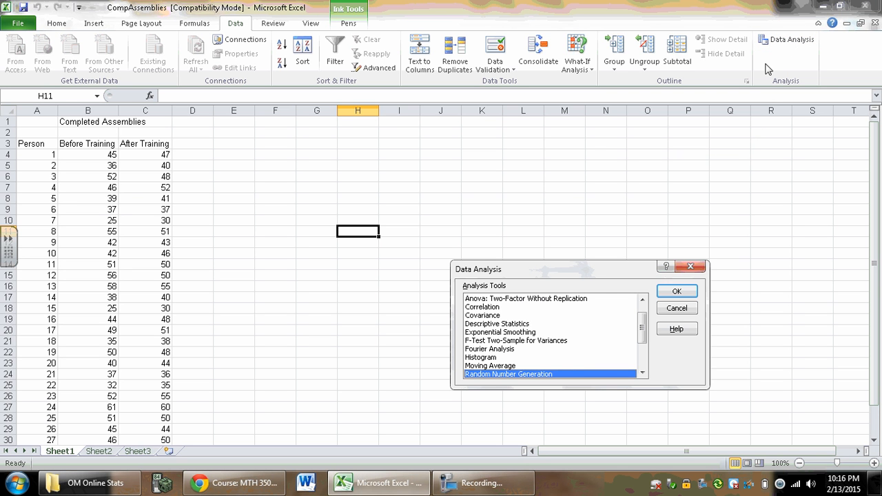
left_click_drag(597, 268, 591, 153)
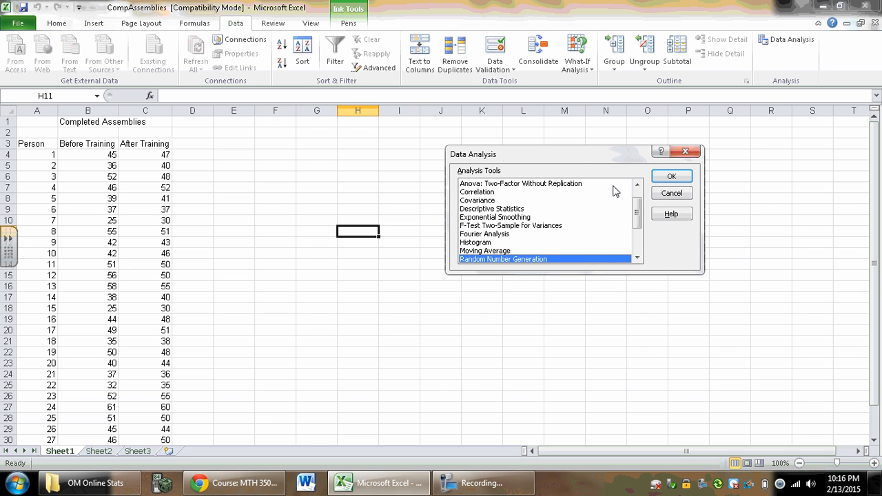
mouse_move(638, 219)
left_mouse_down()
mouse_move(641, 211)
mouse_move(642, 227)
left_mouse_up()
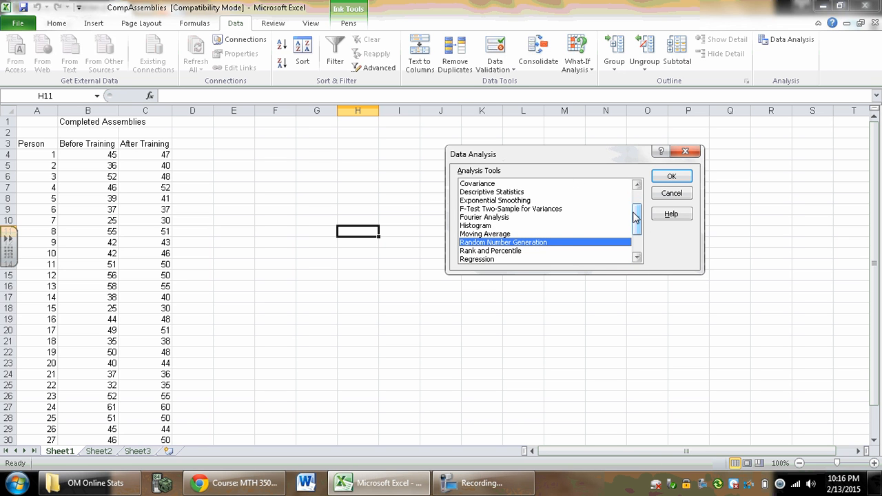
left_click(506, 193)
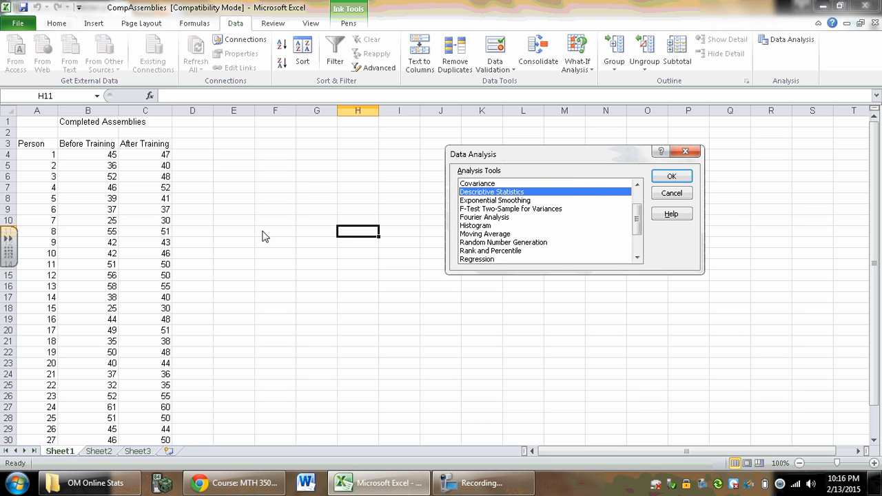
left_click(672, 177)
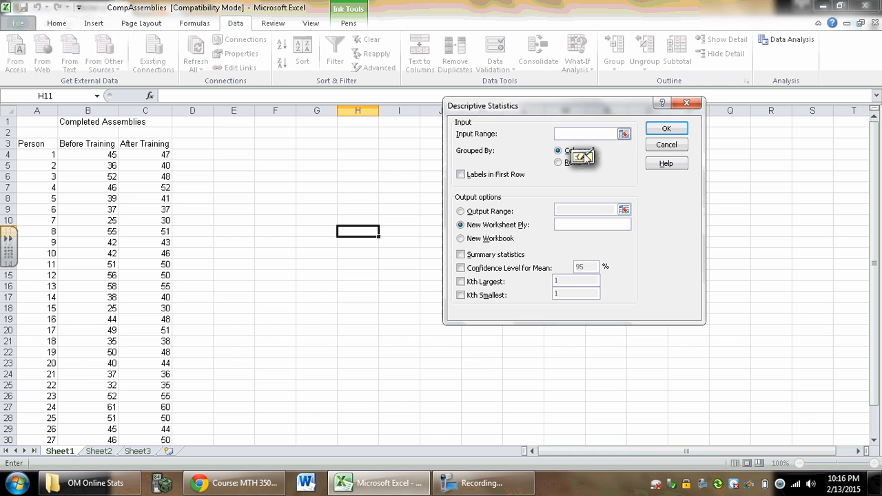
- Set the input range to C3:C33 with labels in the first row, and the output range to cell E3
left_click(624, 134)
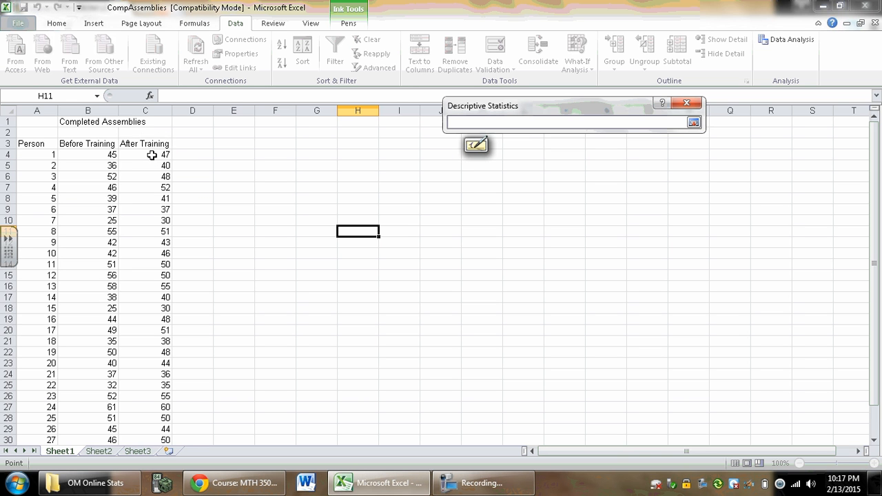
left_click_drag(152, 143, 153, 417)
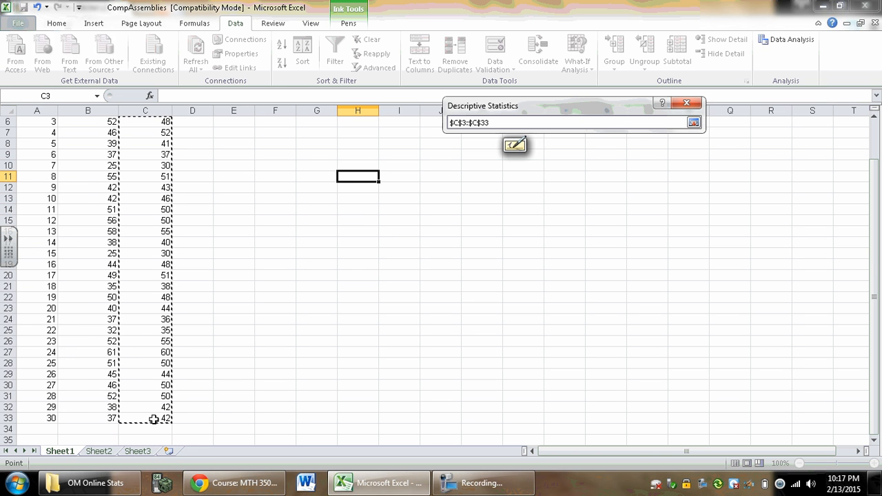
left_click(693, 122)
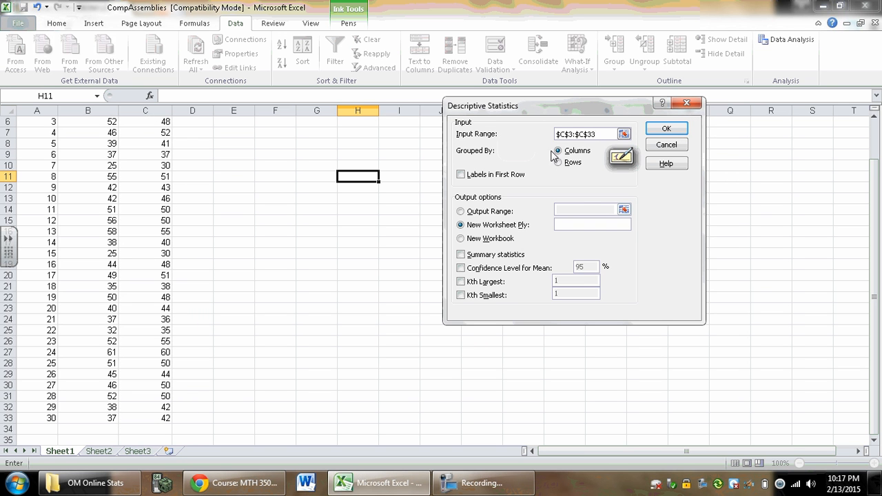
left_click(461, 176)
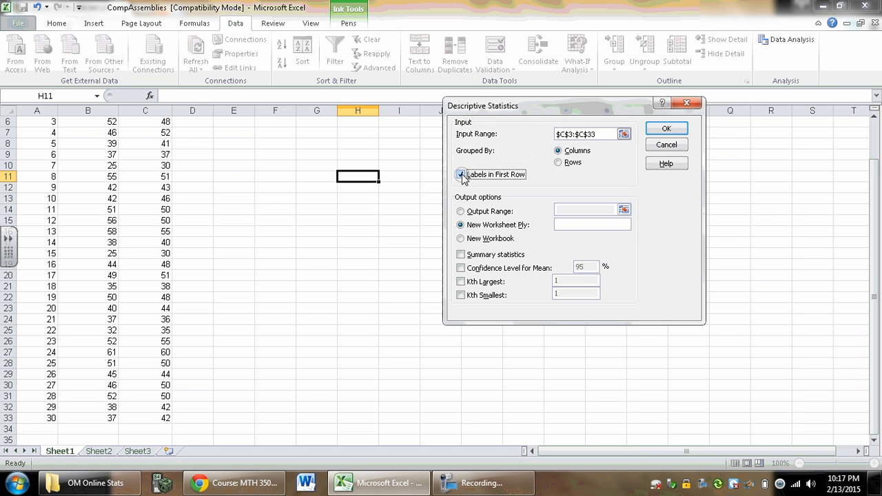
left_click(460, 212)
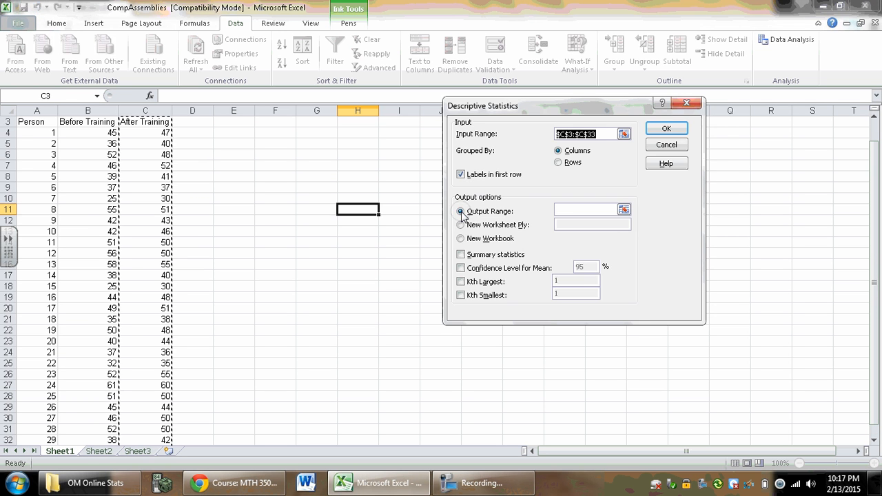
left_click(623, 210)
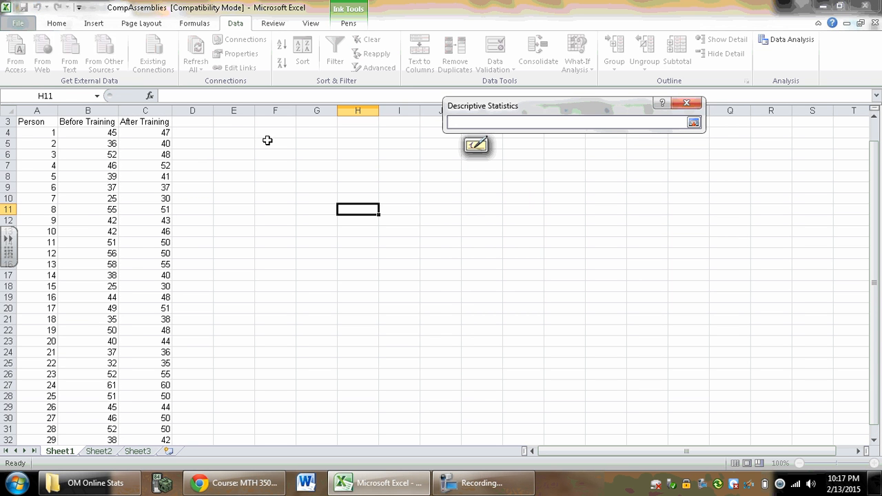
left_click(240, 125)
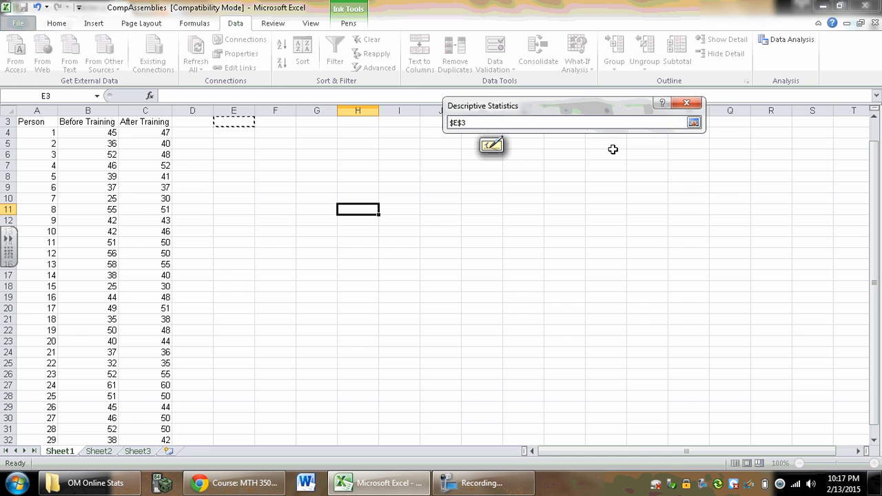
left_click(692, 123)
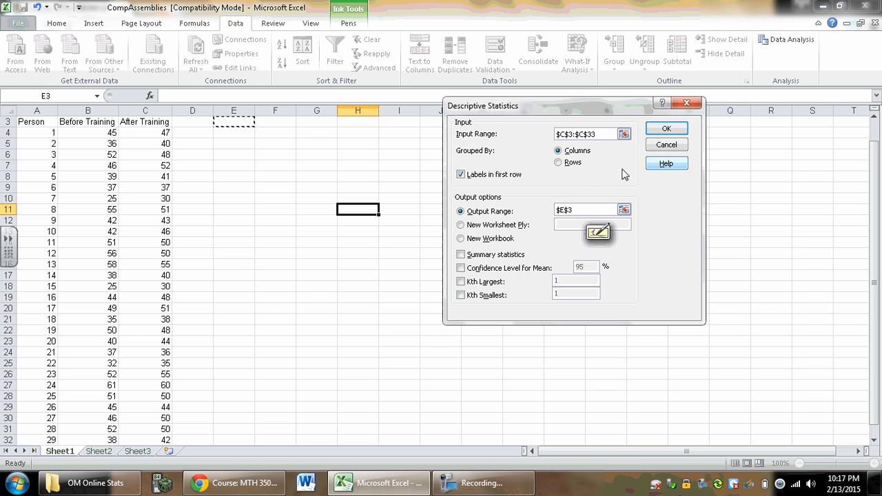
- Generate the summary statistics for the After Training data and widen columns E and F to fit the table
left_click(461, 255)
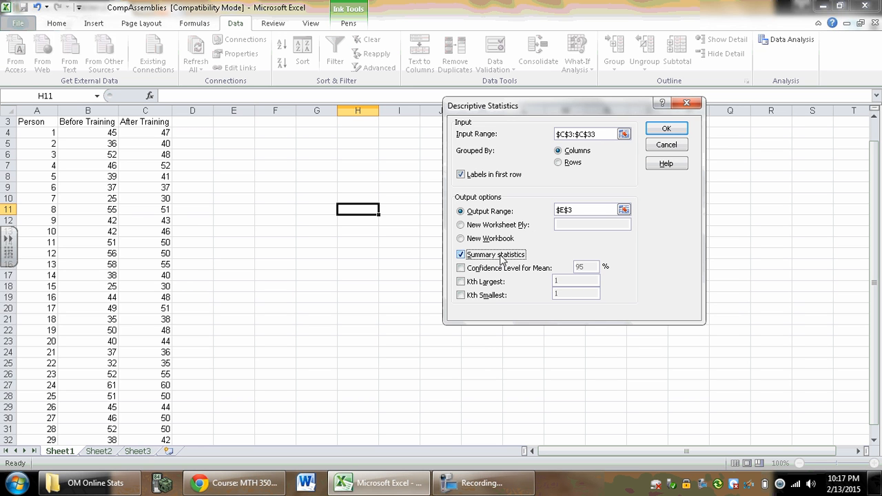
left_click(667, 130)
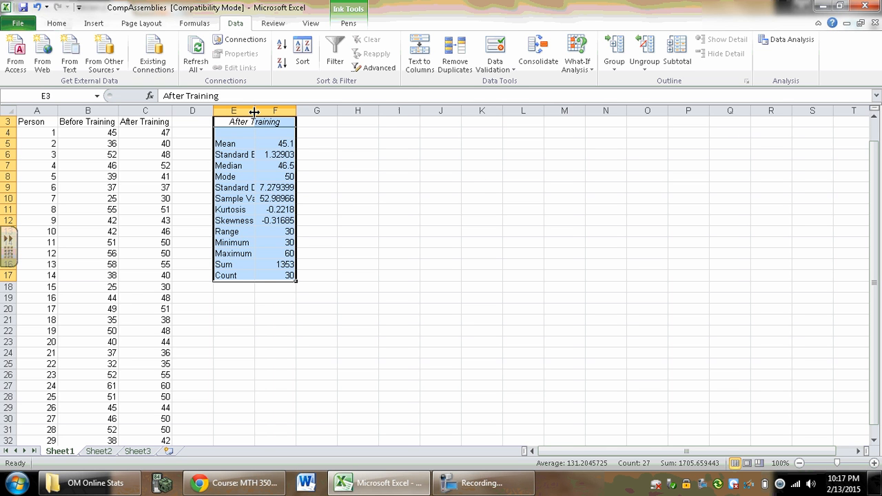
left_click_drag(254, 111, 452, 111)
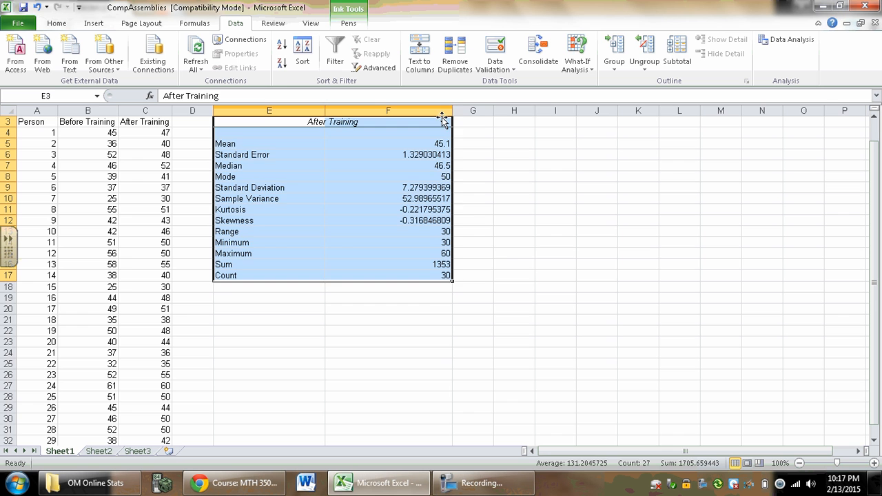
left_click(518, 252)
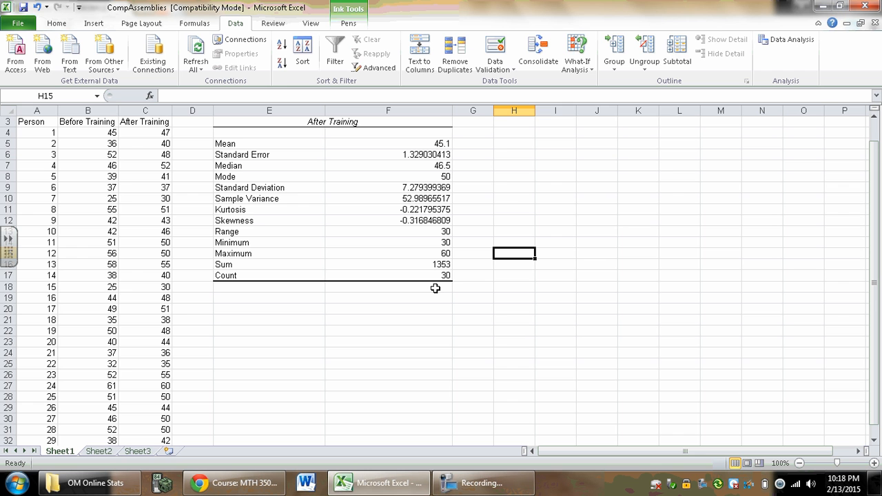
left_click(785, 43)
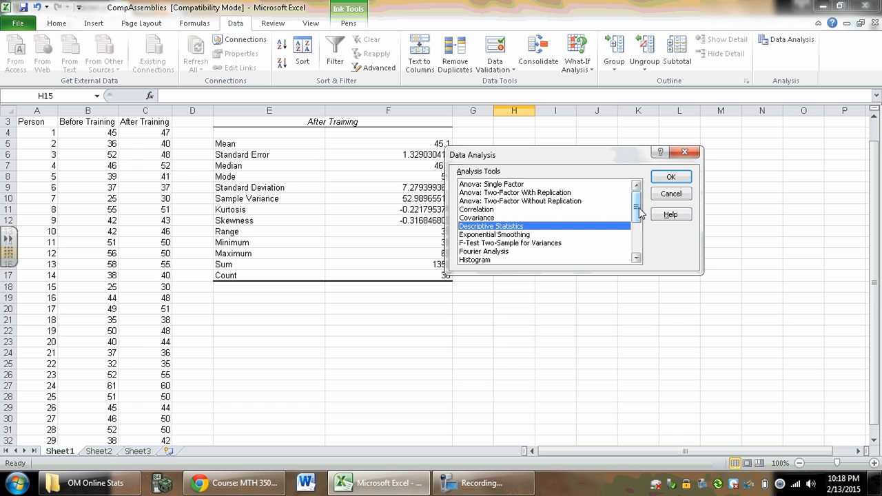
left_click_drag(639, 215, 634, 232)
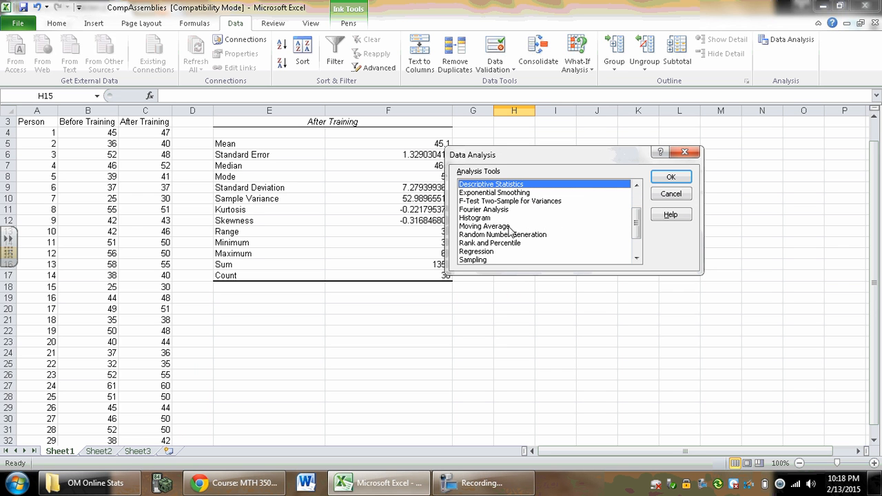
left_click(477, 219)
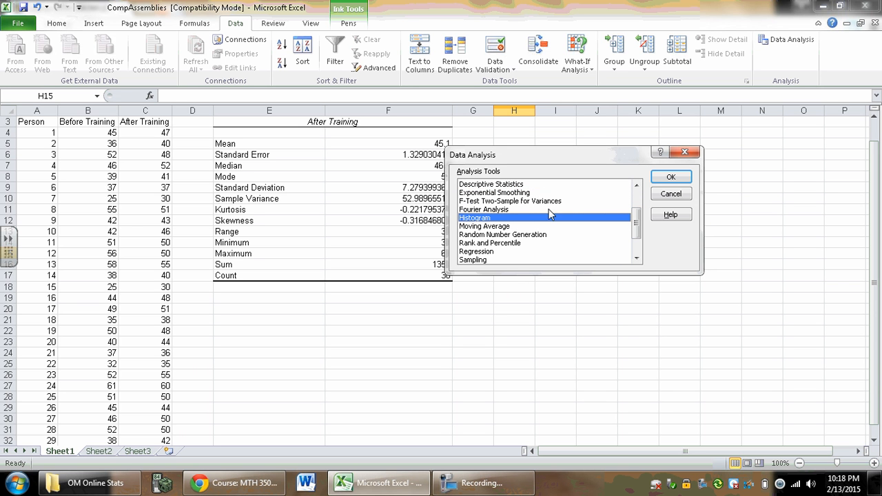
left_click(672, 179)
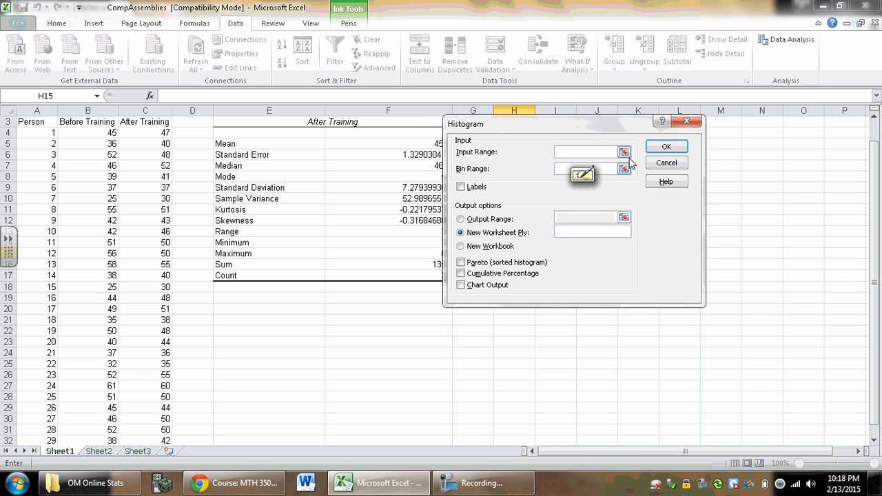
left_click(588, 153)
left_click(665, 164)
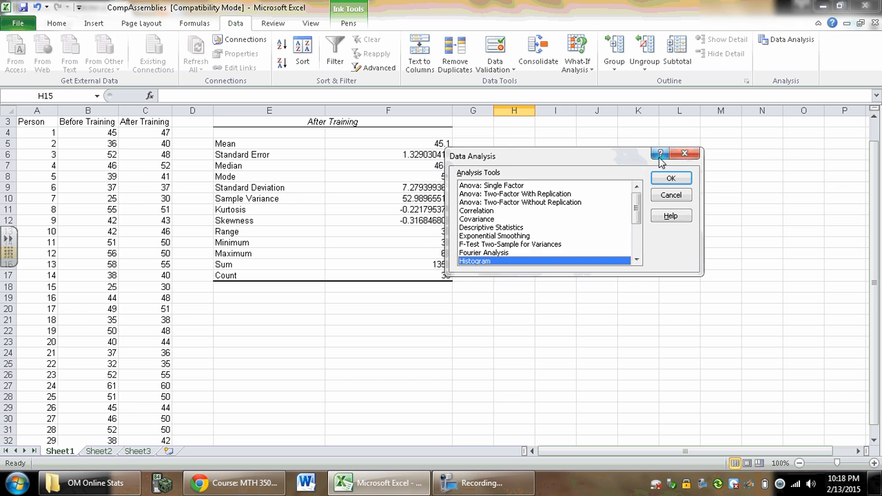
left_click(676, 199)
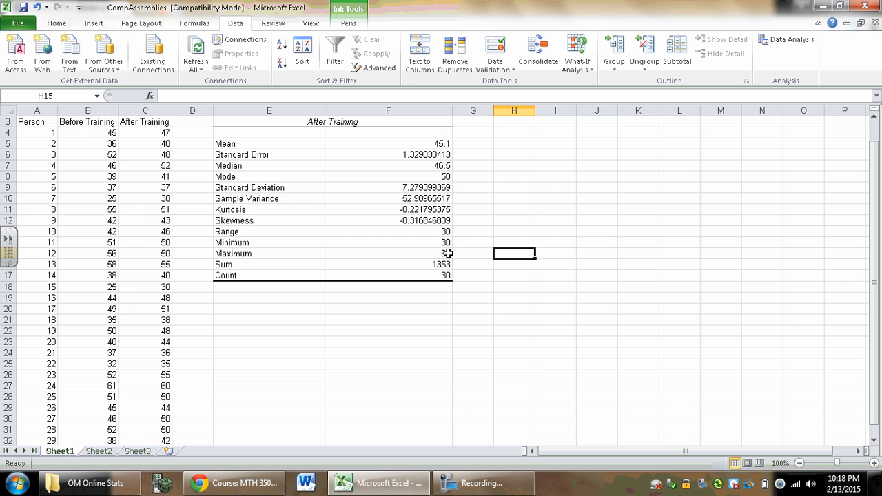
- Enter the heading Bins in cell I4 with the upper limits 39, 49, 59 and 69 in the cells beneath it
left_click(553, 132)
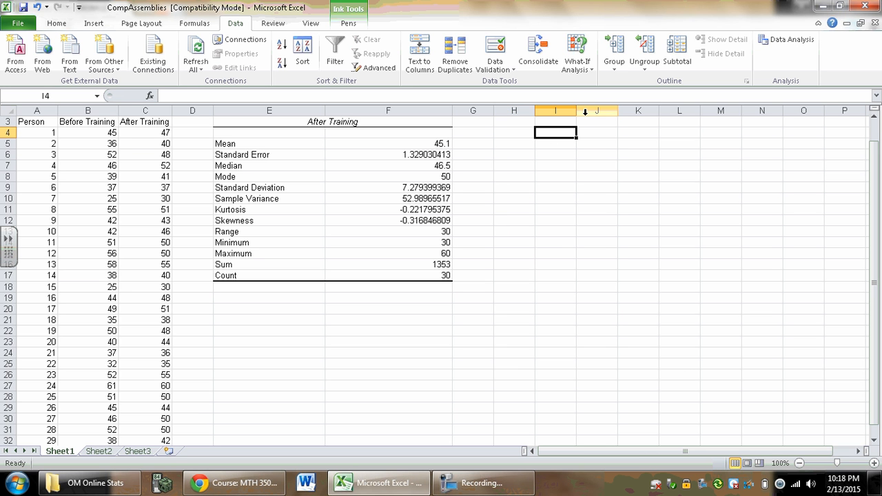
type("V")
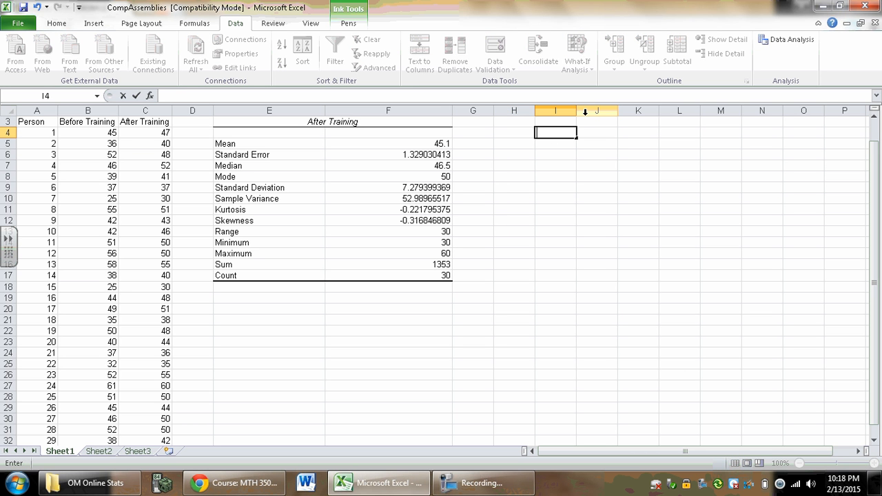
type("Bins")
key("Return")
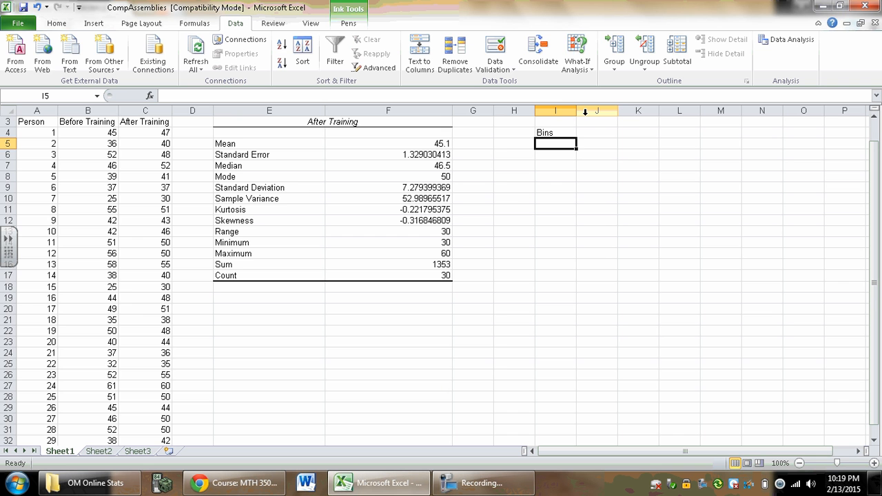
type("39")
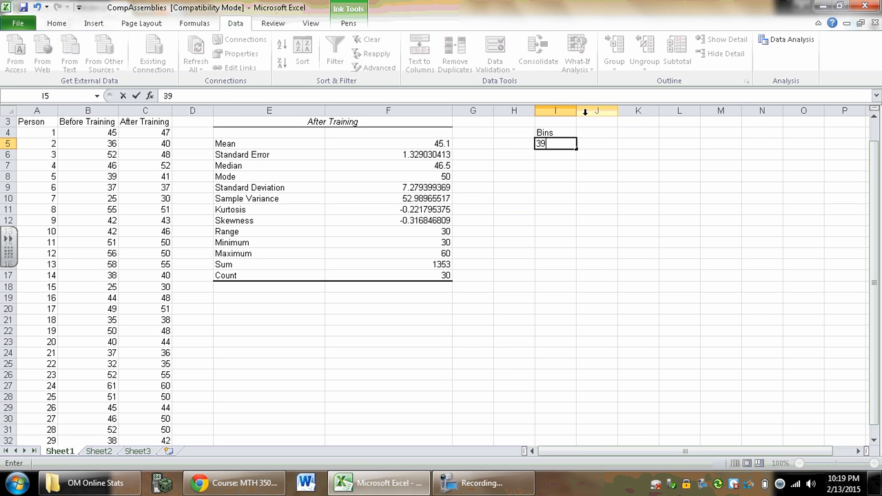
key("Return")
type("49")
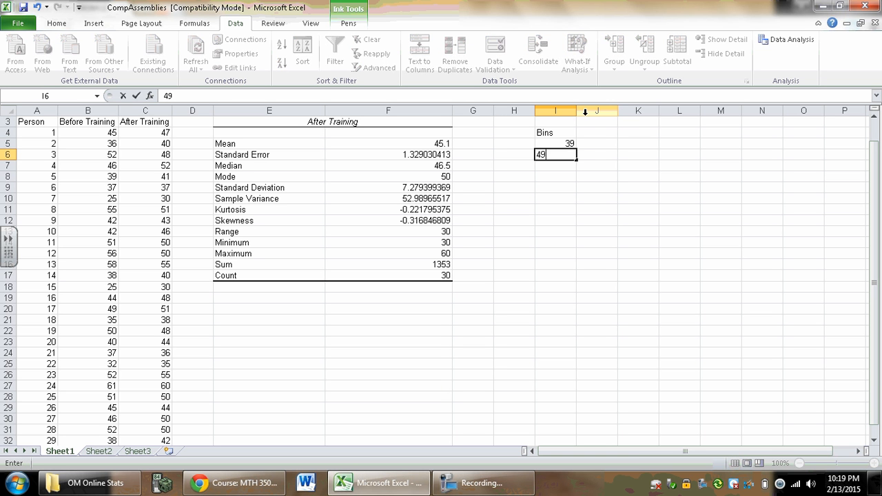
key("Return")
type("59")
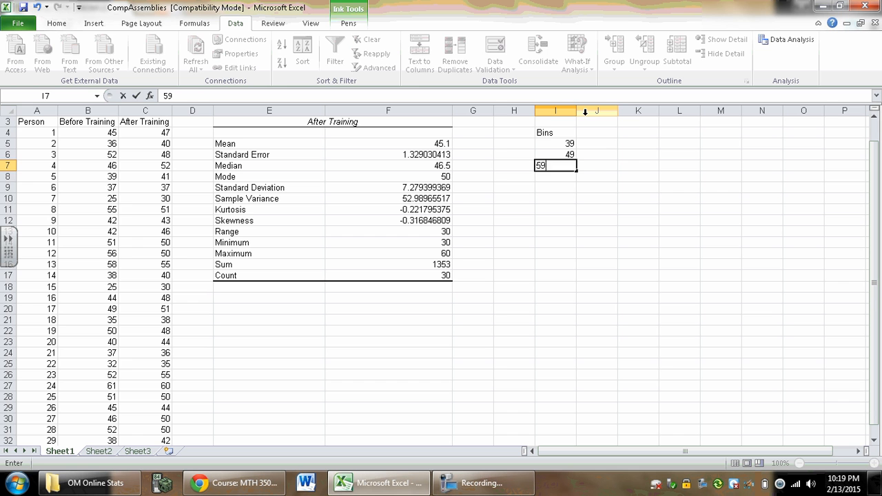
key("Return")
type("69")
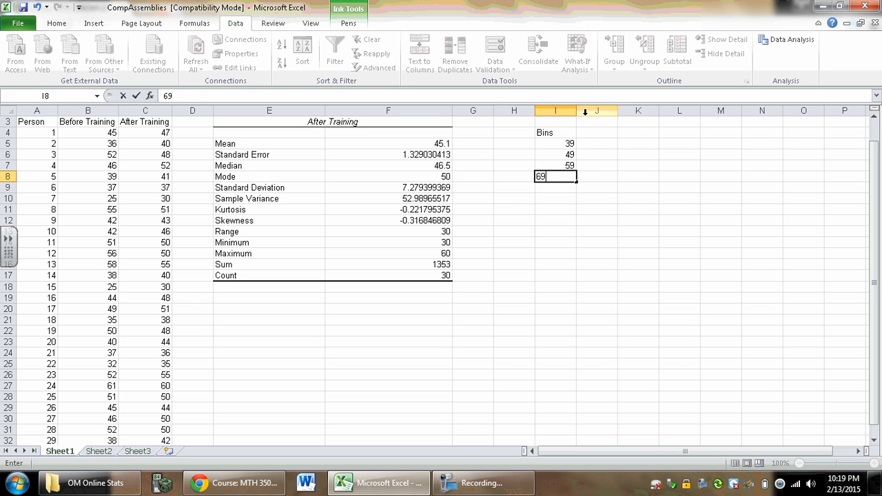
key("Return")
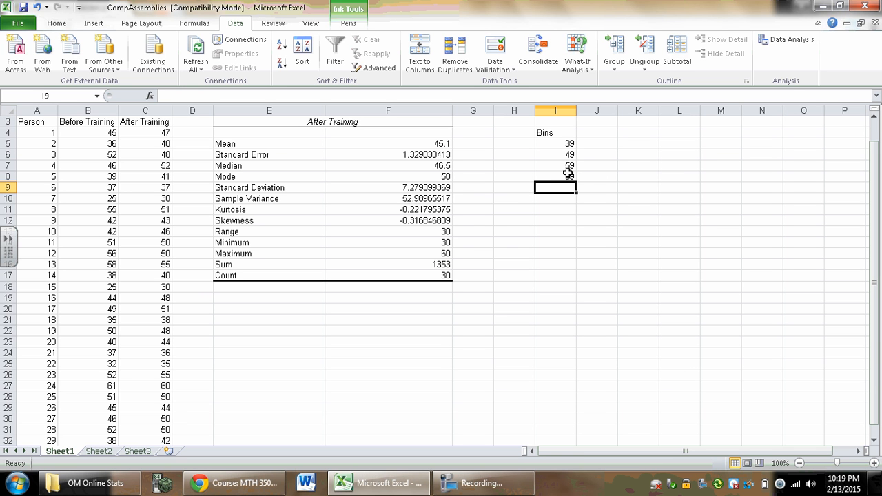
- Start the Histogram data analysis tool and set its input range to the After Training data in C3:C33
left_click(785, 39)
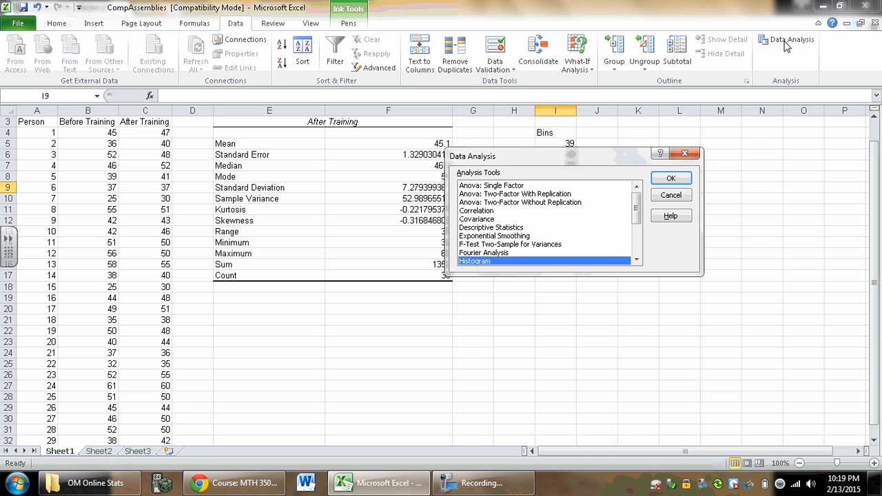
left_click(672, 181)
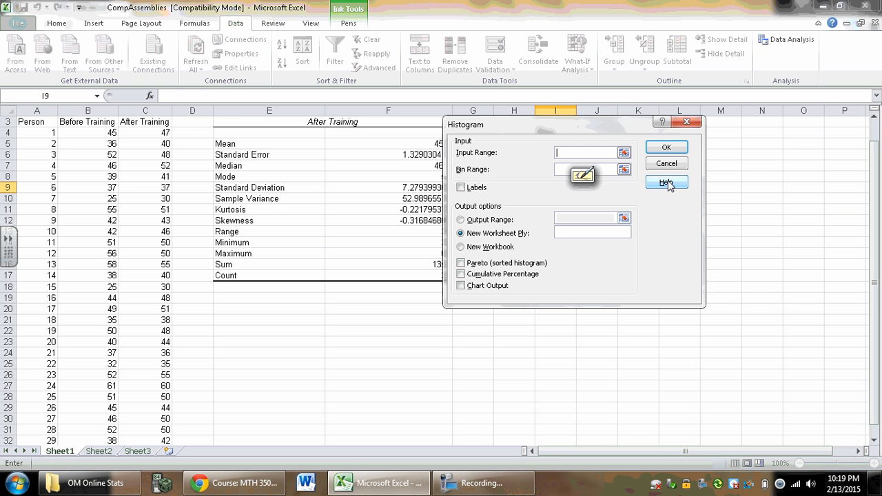
left_click(624, 153)
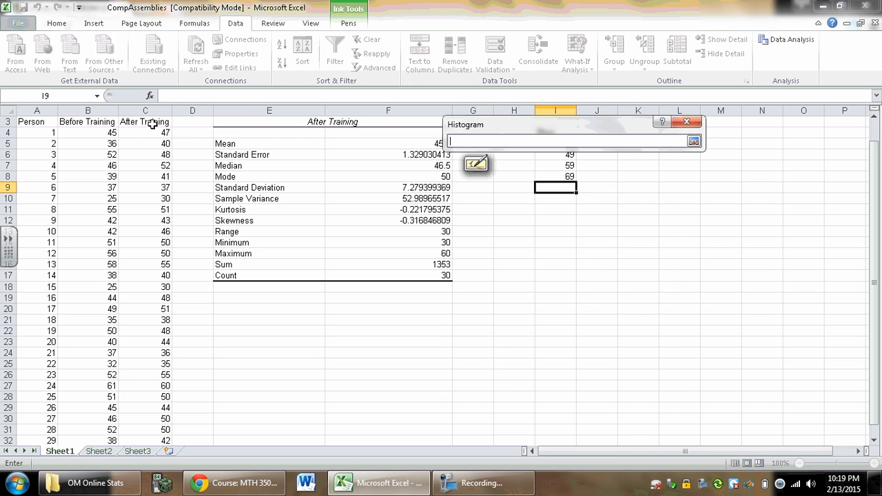
left_click_drag(158, 122, 164, 449)
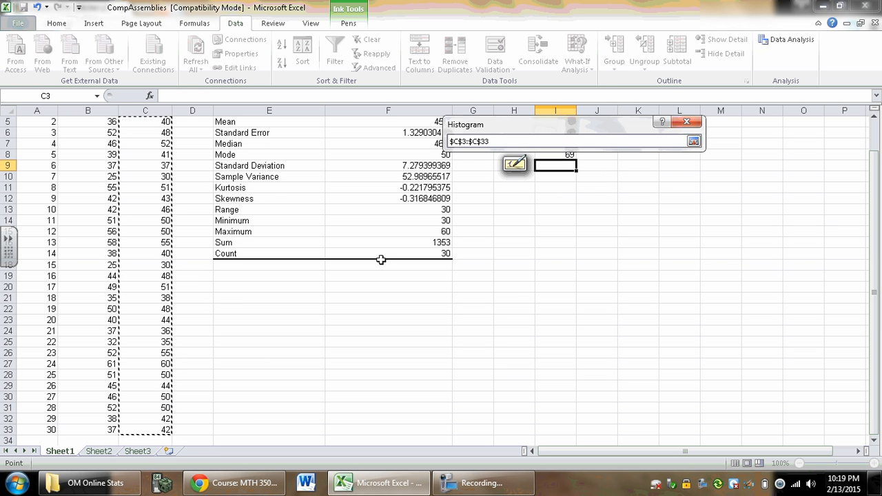
left_click(694, 141)
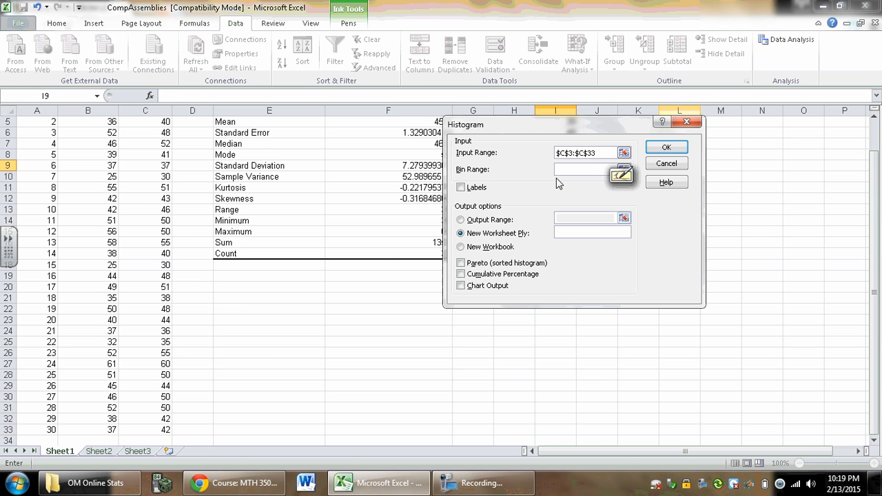
left_click(625, 169)
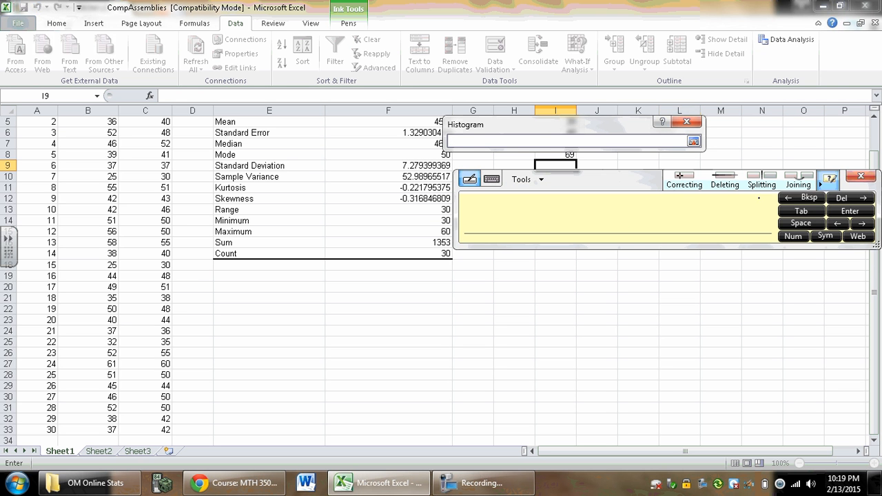
left_click(861, 176)
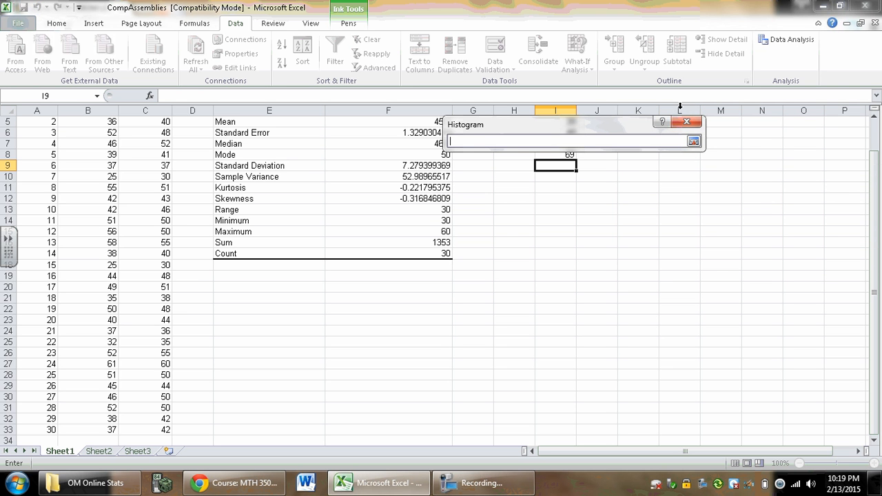
left_click(694, 142)
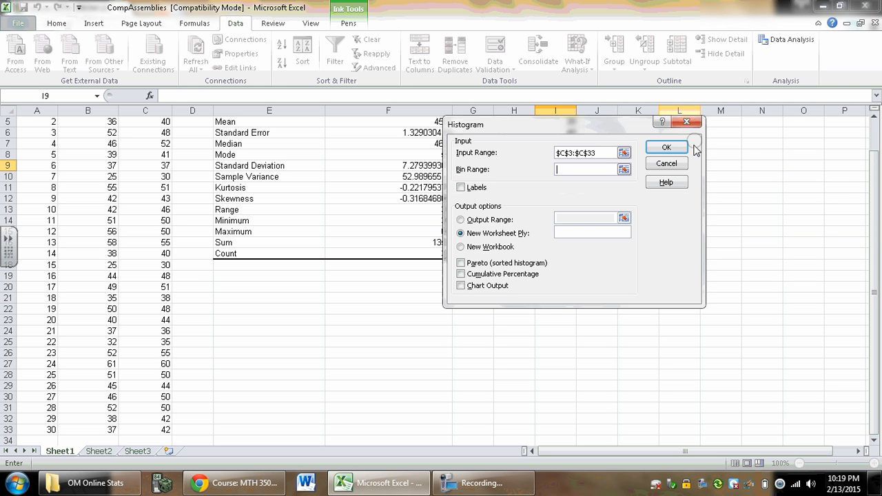
- Set the histogram's bin range to I4:I8 and mark the ranges as including labels
left_click(626, 169)
left_click_drag(592, 121, 729, 202)
left_click_drag(874, 195, 874, 182)
left_click_drag(558, 157, 560, 200)
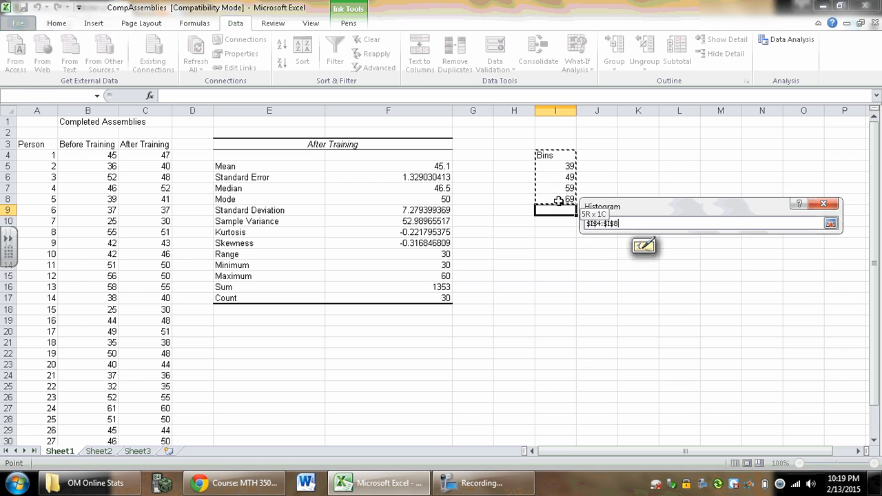
left_click(831, 224)
left_click(598, 270)
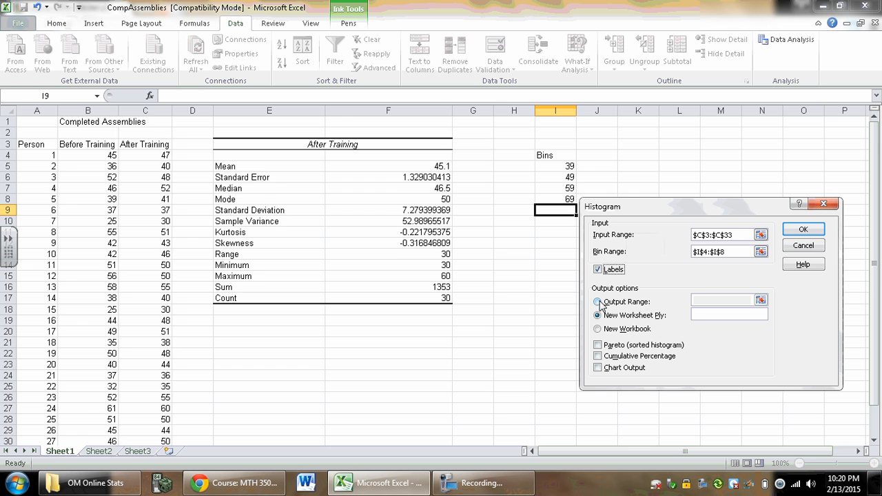
- Set the output range to cell J4, include chart output, and generate the histogram
left_click(598, 302)
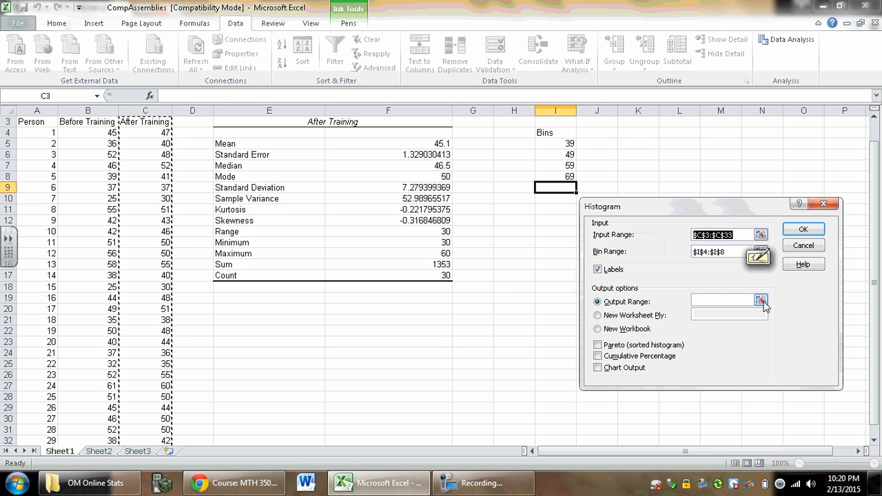
left_click(761, 302)
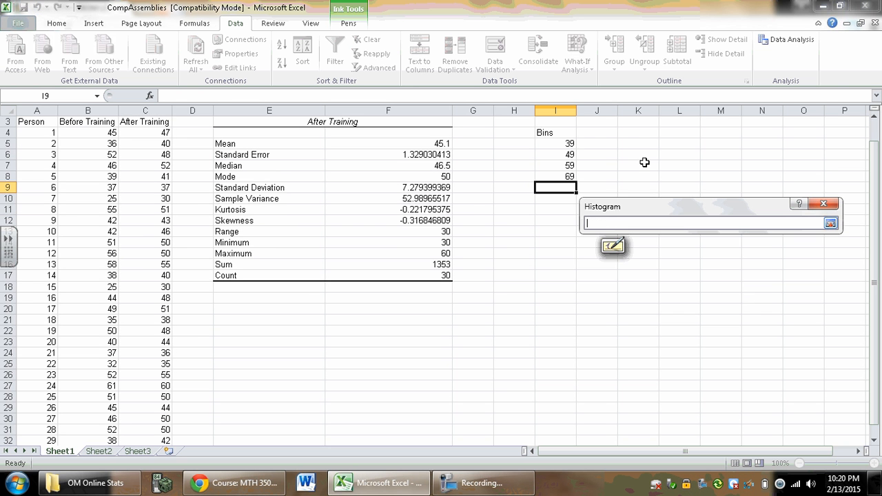
left_click(602, 133)
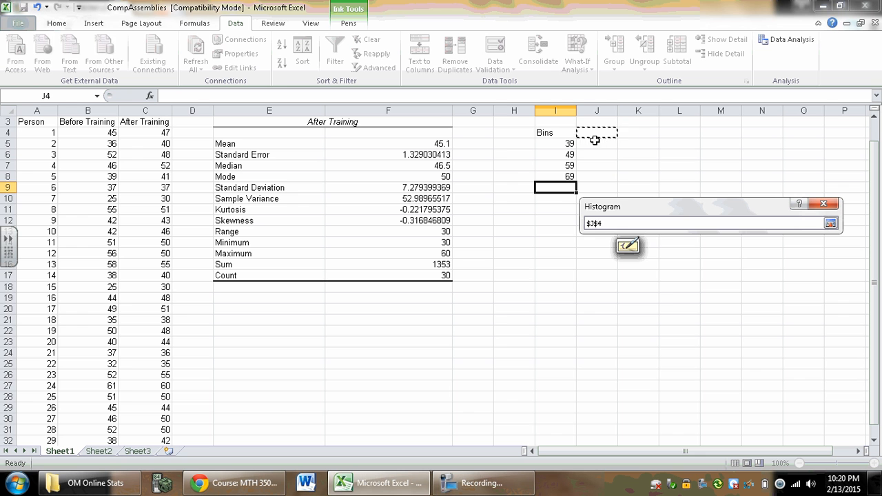
left_click(830, 224)
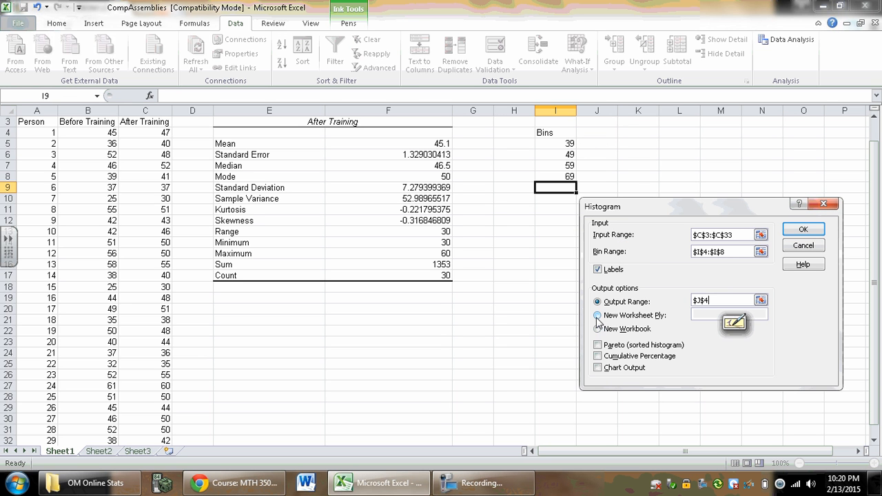
left_click(598, 368)
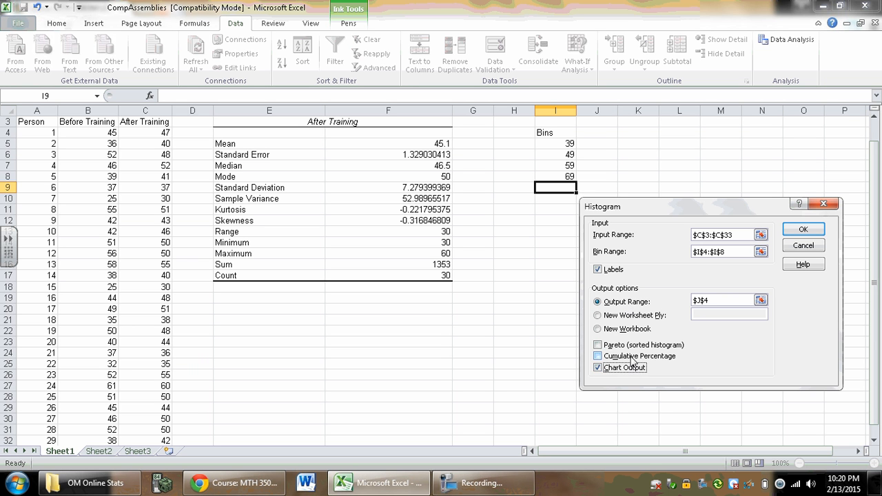
left_click(803, 230)
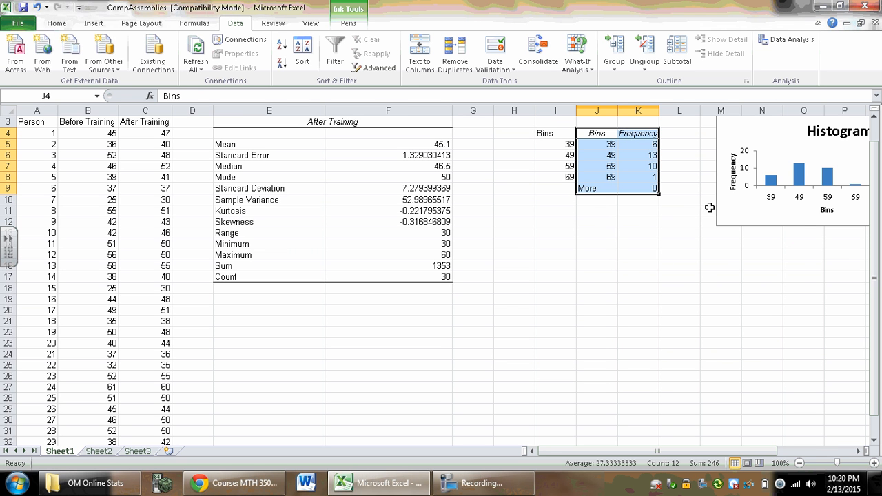
- Move the histogram chart below the frequency table and enlarge it in height and width, reaching about row 28 and column N
left_click_drag(715, 156, 513, 256)
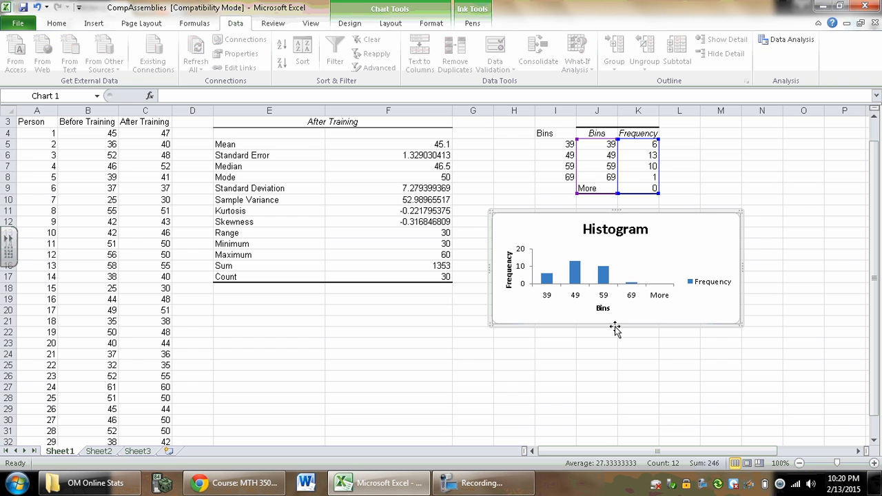
left_click_drag(617, 326, 627, 401)
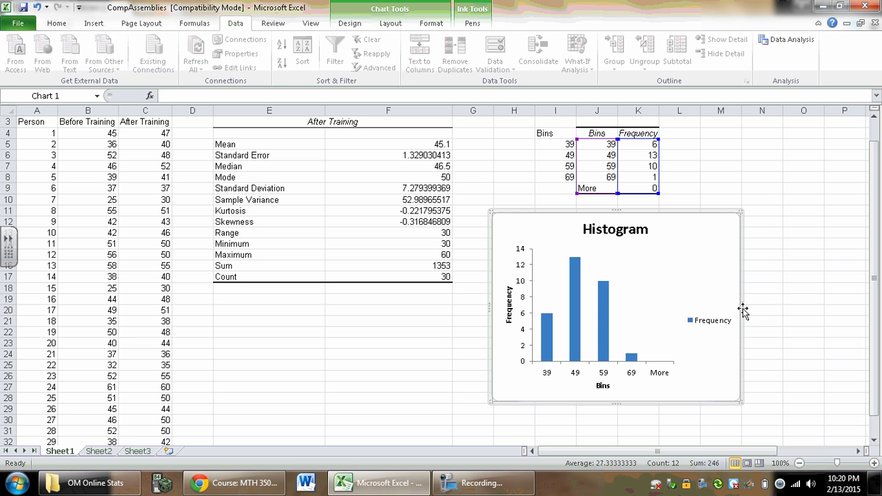
left_click_drag(741, 307, 794, 307)
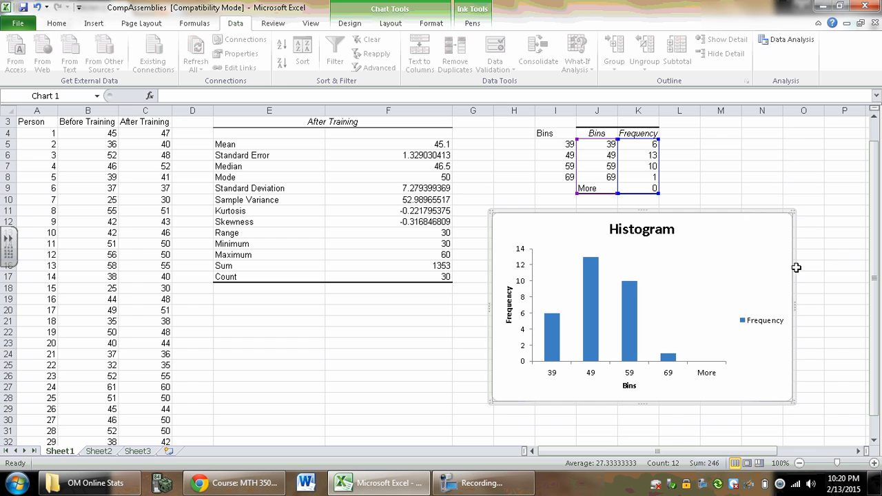
left_click(694, 148)
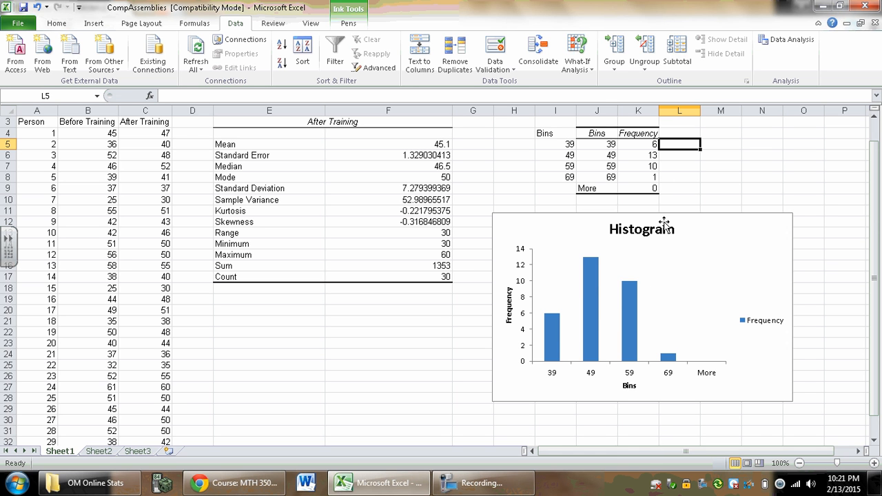
- Change the histogram's horizontal axis title to "After Training Completed Assemblies"
left_click(630, 388)
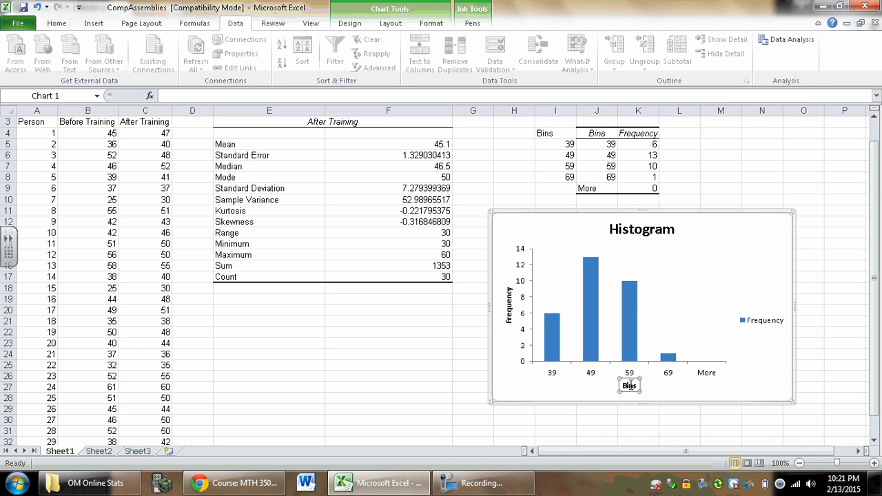
double_click(630, 386)
scroll(877, 188, "up", 1)
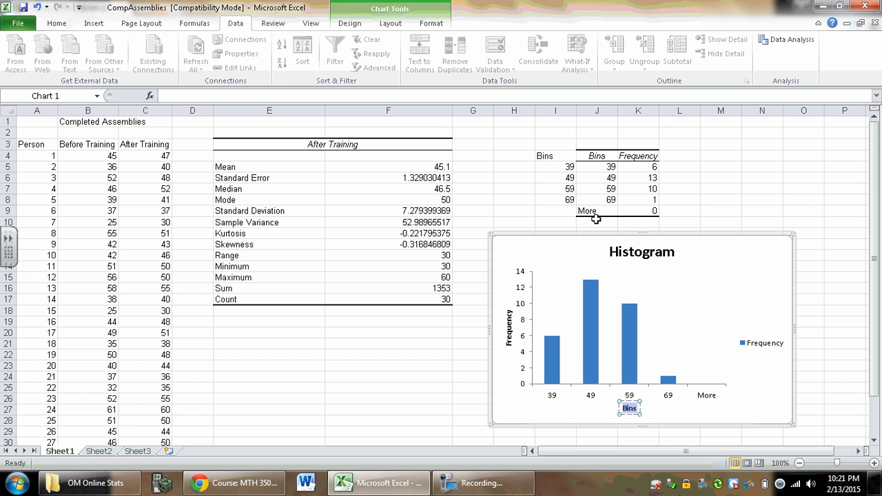
left_click_drag(877, 186, 877, 193)
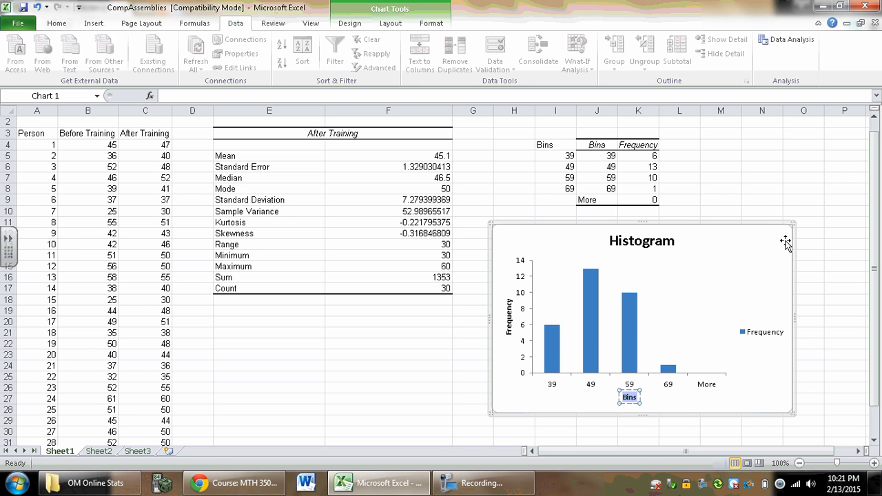
type("After T")
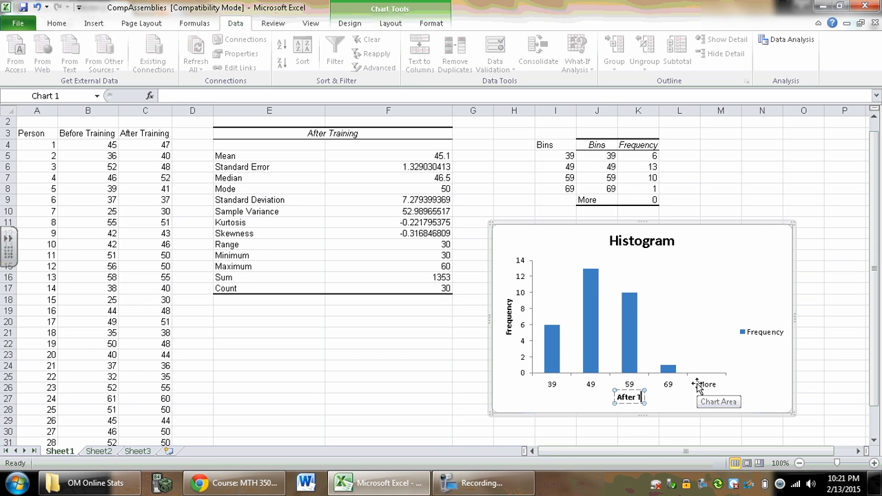
type("raining  Complet")
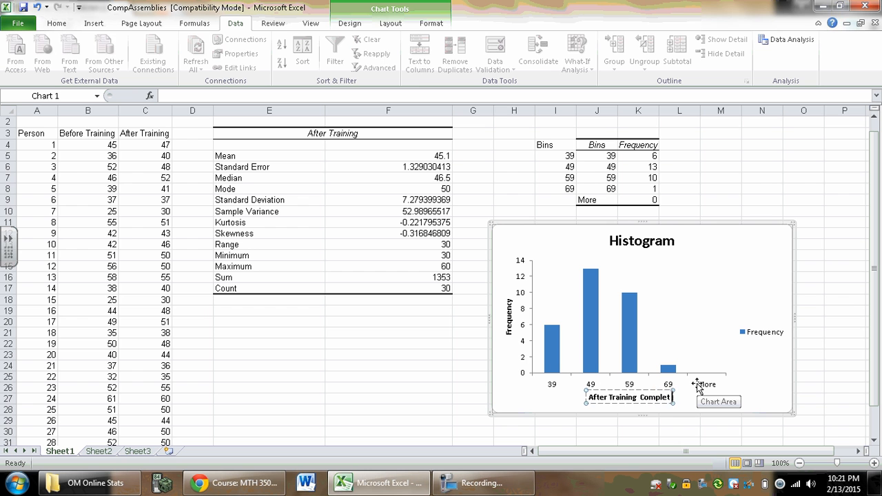
type("ed Assemblies")
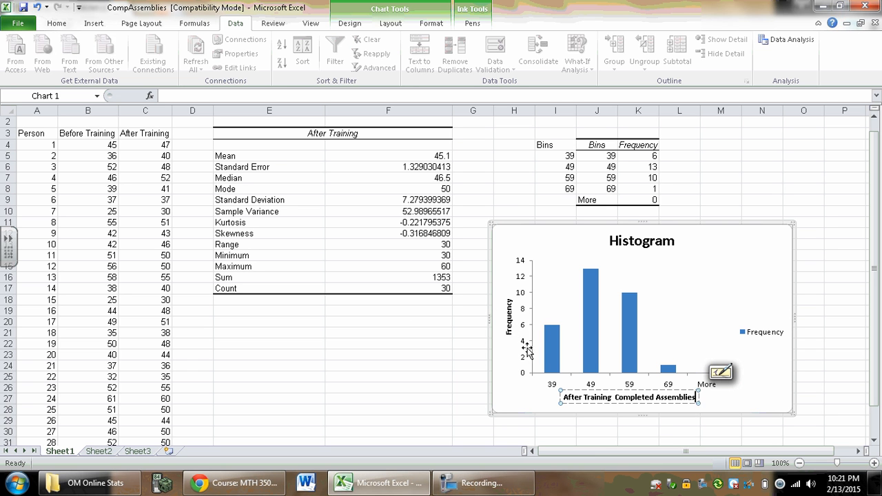
- Replace the histogram's chart title with "Freq of After Training Assemblies" and deselect the chart
double_click(642, 241)
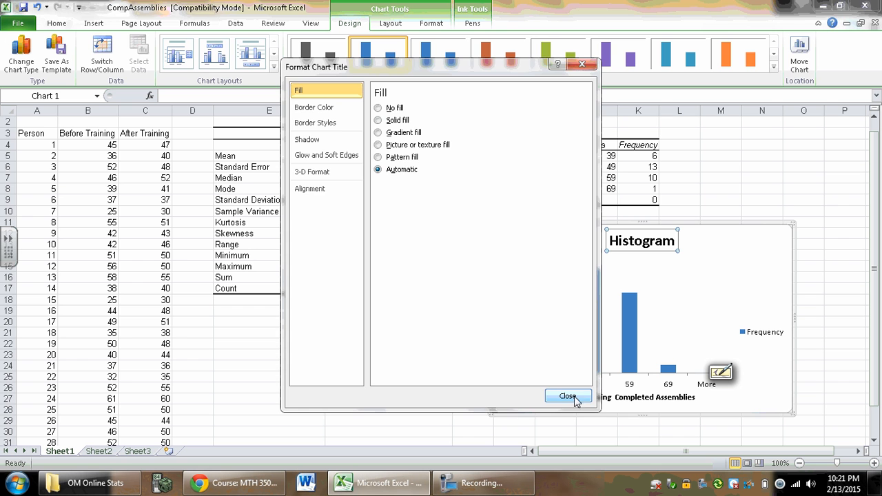
left_click(571, 397)
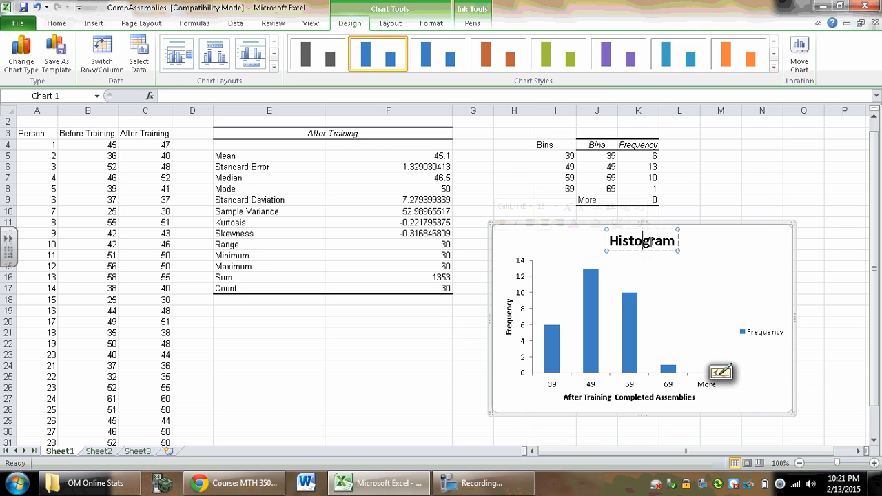
left_click(673, 241)
double_click(673, 241)
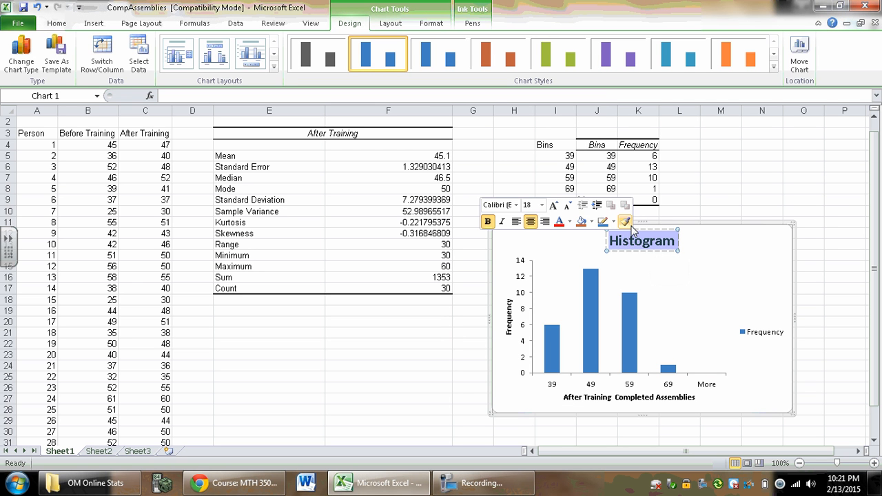
type("Freq of")
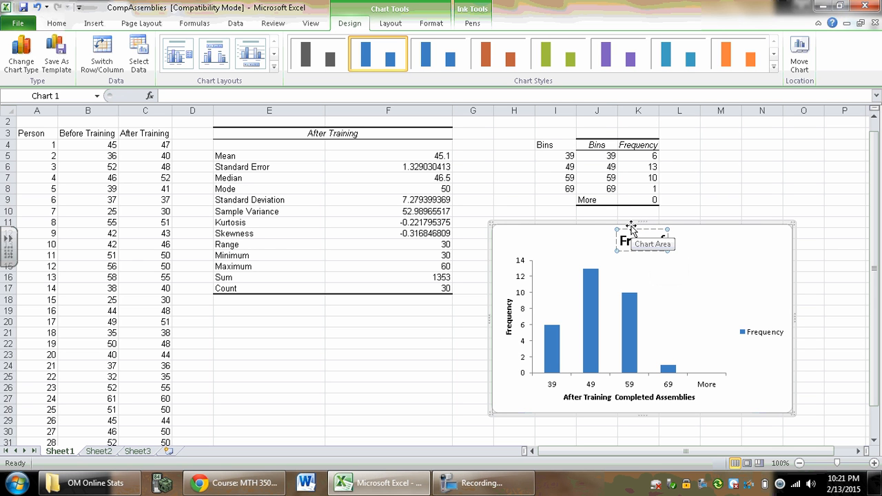
type("ter Training")
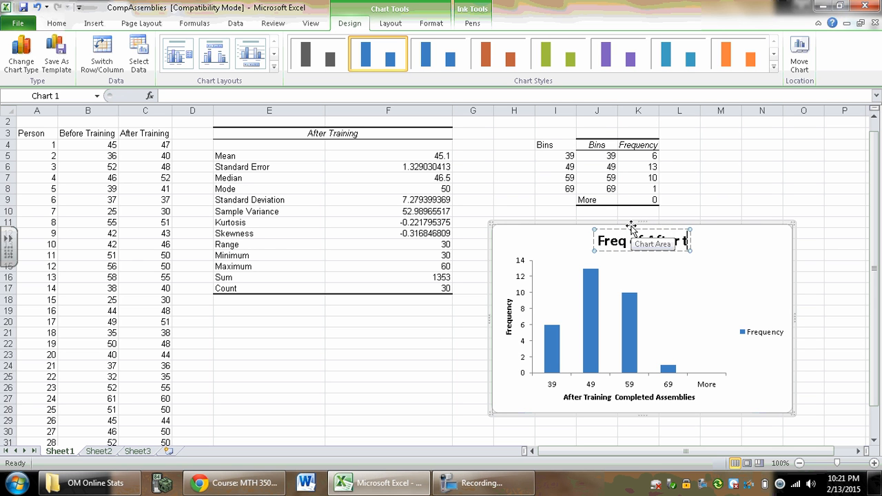
type(" Assemblies")
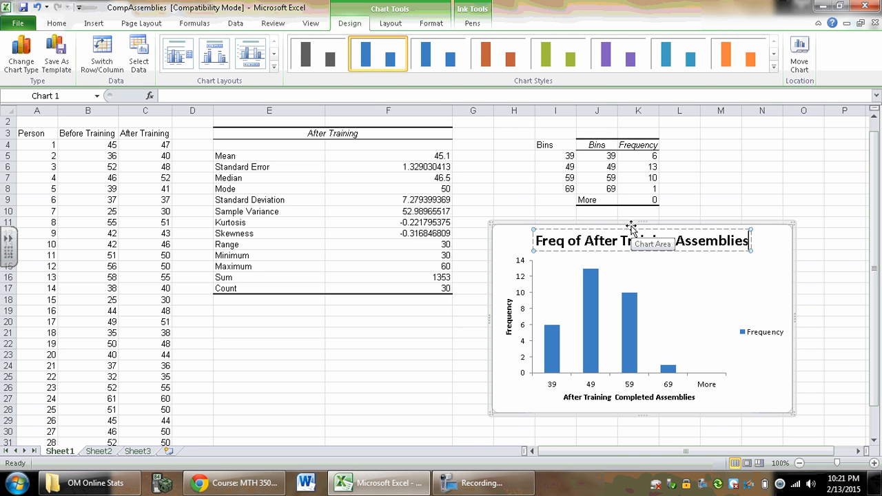
left_click(631, 228)
left_click(752, 187)
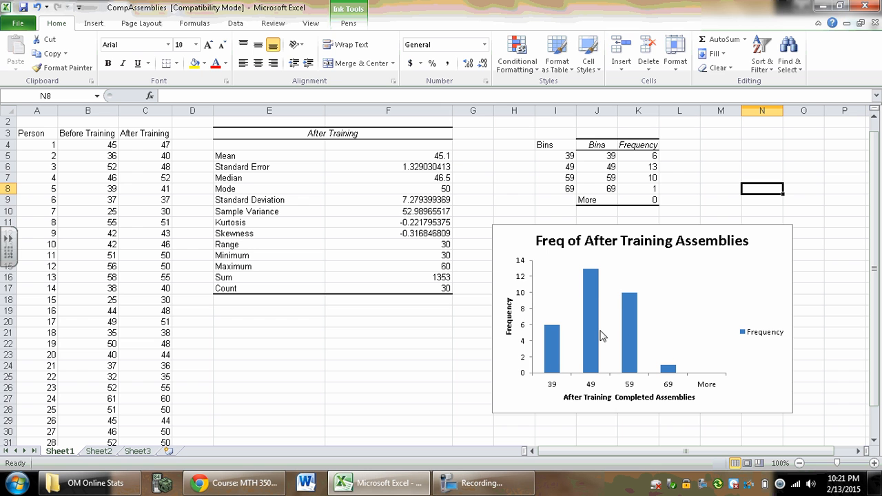
mouse_move(628, 308)
mouse_move(583, 277)
left_click(481, 486)
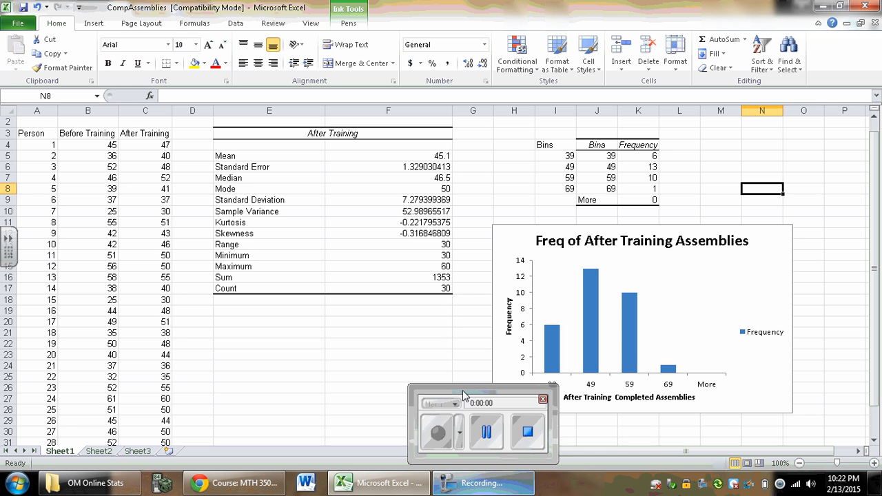
mouse_move(466, 390)
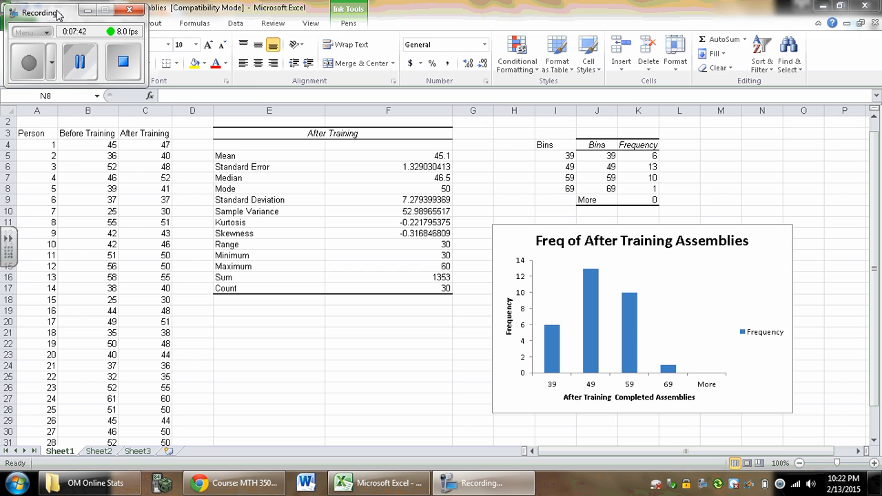
left_click_drag(59, 13, 227, 121)
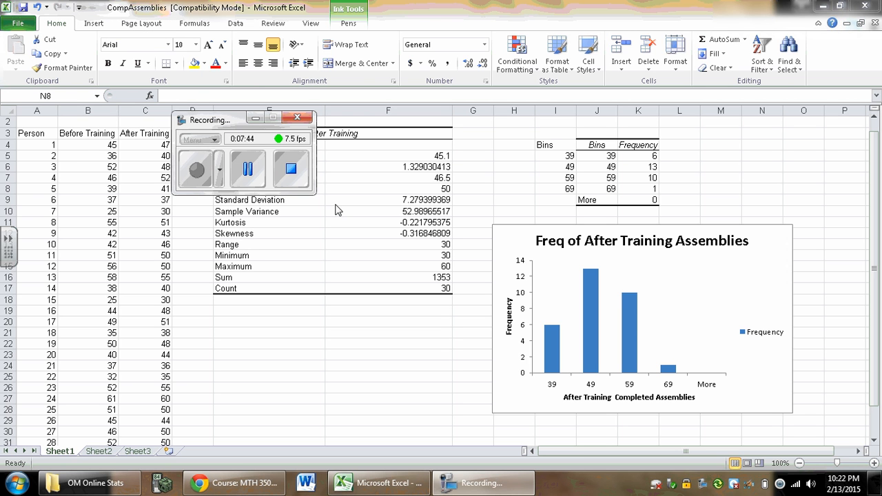